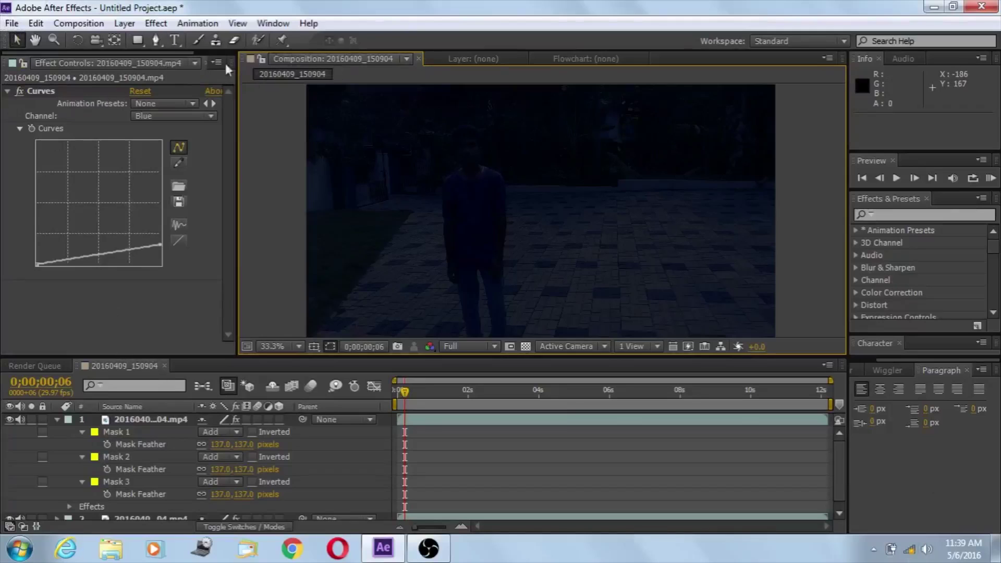
- Switch to the Project panel and select the MP4 footage item
{"action": "left_click_drag", "start_coordinate": [89, 52], "coordinate": [194, 47]}
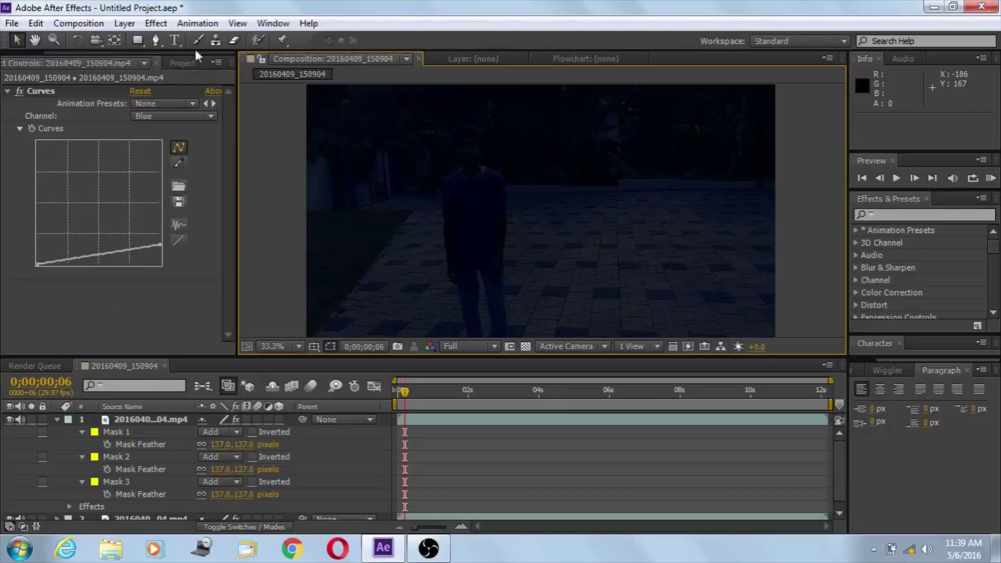
{"action": "left_click", "coordinate": [183, 62]}
- Create composition 20160409_150905 from the MP4 footage and go to frame 0;00;00;20
{"action": "left_click", "coordinate": [52, 207]}
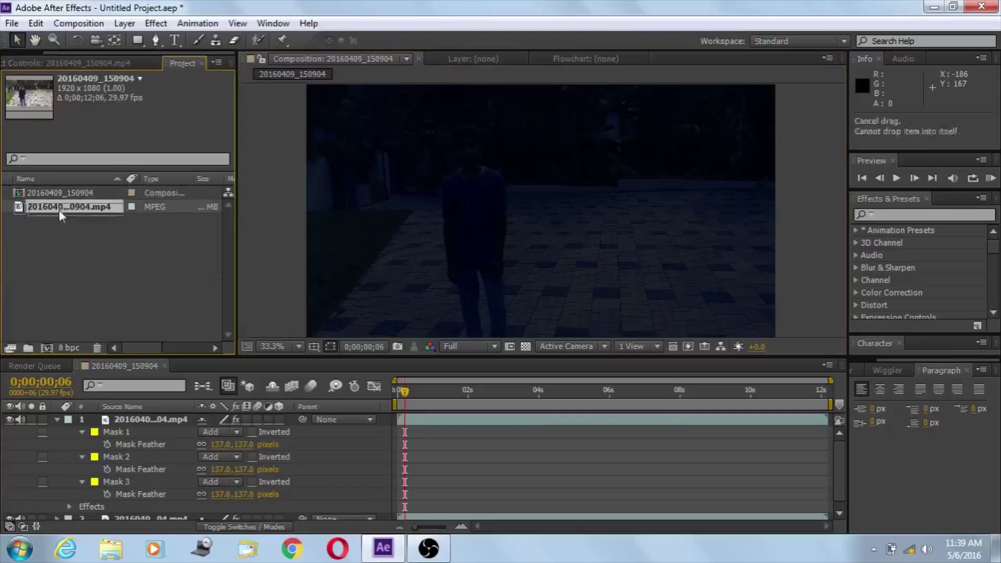
{"action": "left_click_drag", "start_coordinate": [57, 206], "coordinate": [47, 347]}
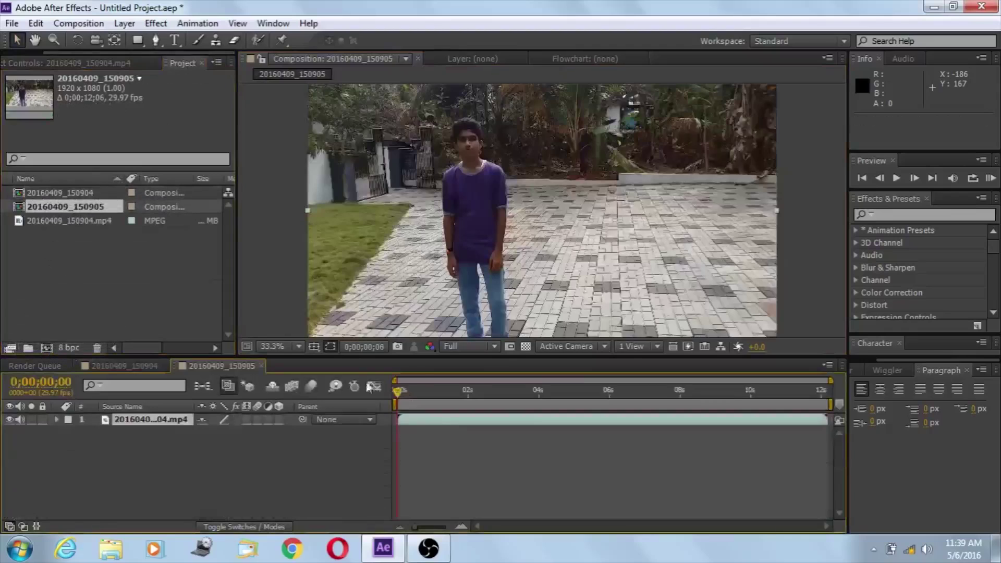
{"action": "left_click_drag", "start_coordinate": [455, 391], "coordinate": [686, 390]}
{"action": "left_click", "coordinate": [562, 390]}
{"action": "left_click", "coordinate": [443, 390]}
{"action": "left_click", "coordinate": [420, 389]}
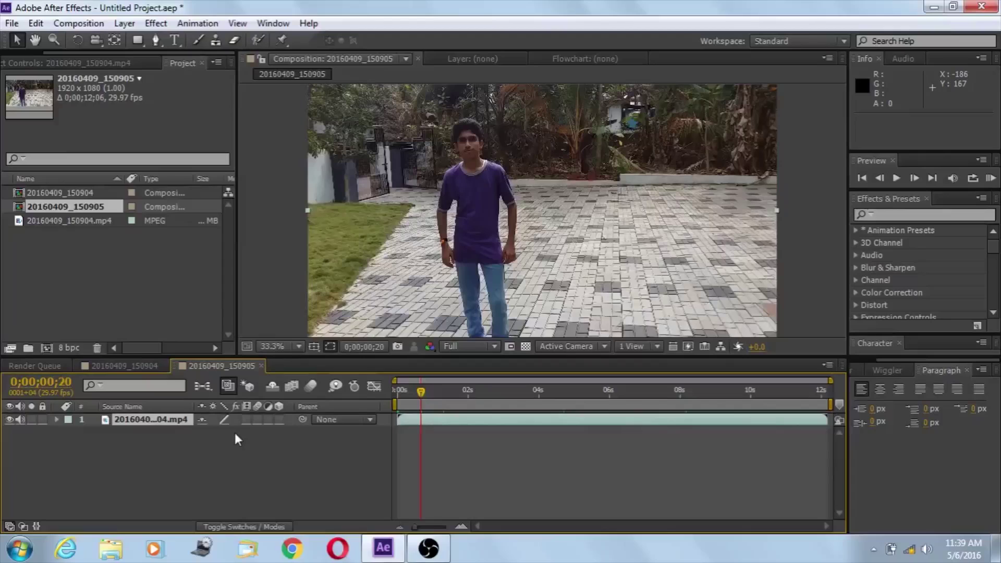
- Apply a Curves effect to the footage layer and pull the RGB curve down heavily
{"action": "left_click", "coordinate": [207, 466]}
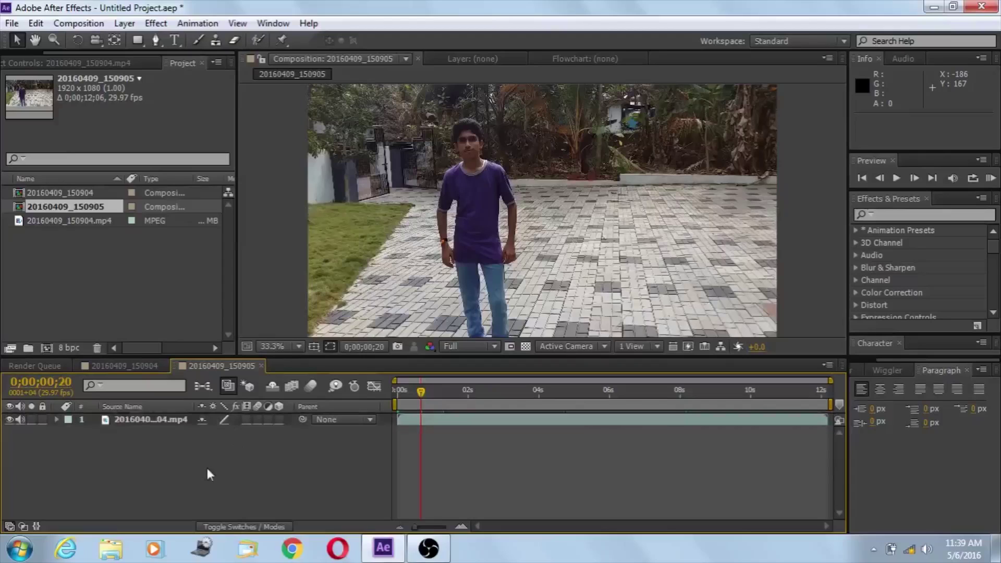
{"action": "left_click", "coordinate": [130, 424]}
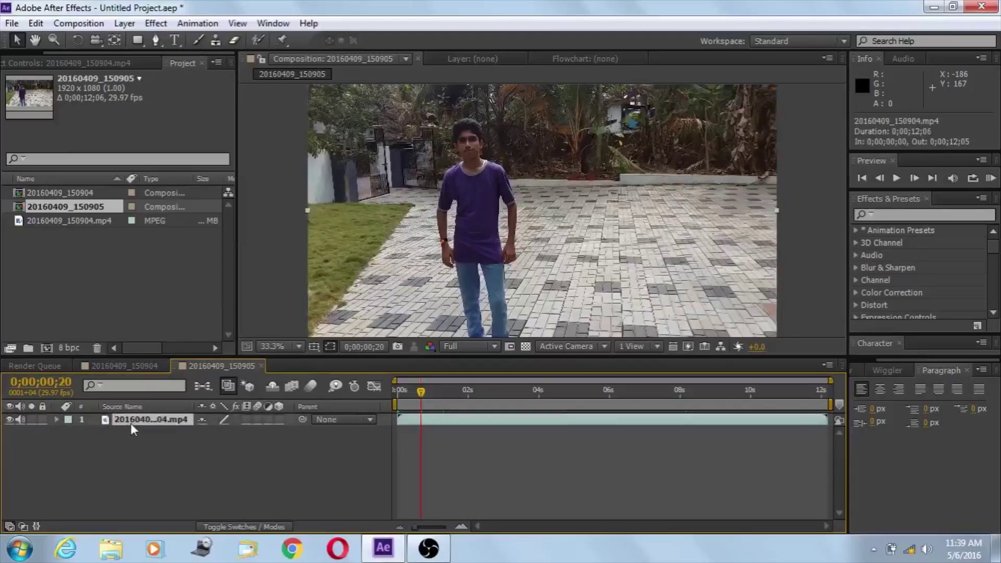
{"action": "left_click", "coordinate": [897, 215]}
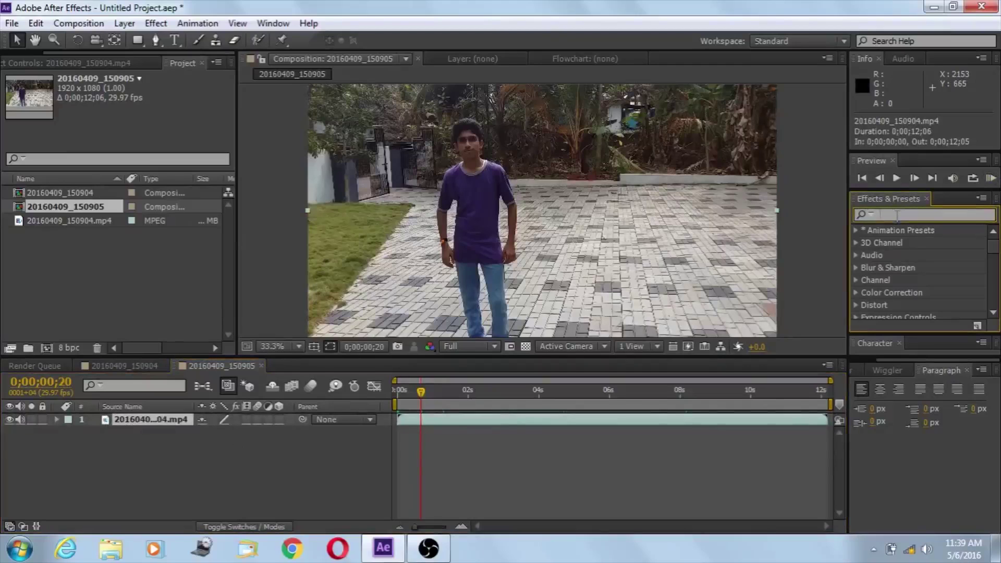
{"action": "type", "text": "curve"}
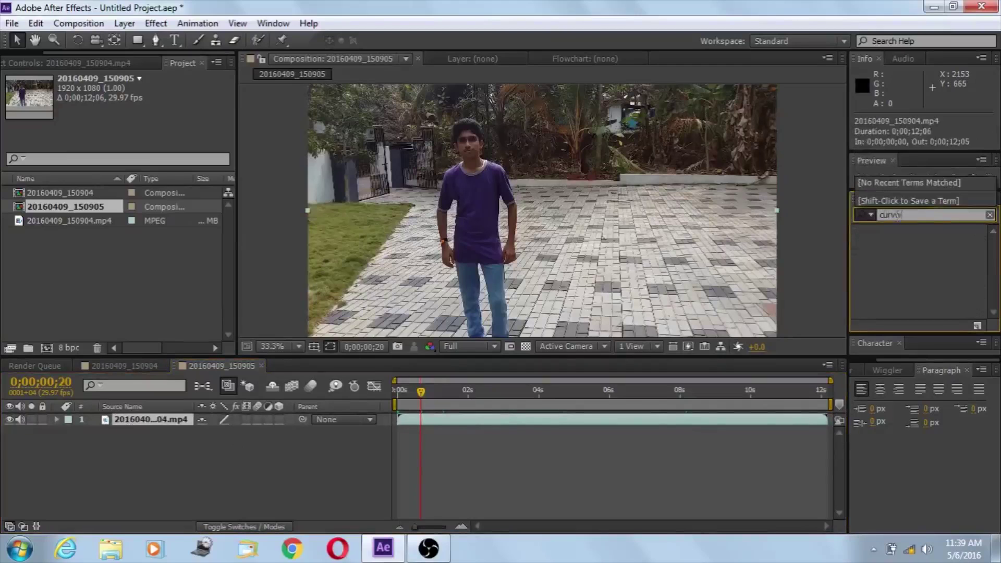
{"action": "type", "text": "s"}
{"action": "left_click_drag", "start_coordinate": [911, 277], "coordinate": [173, 417]}
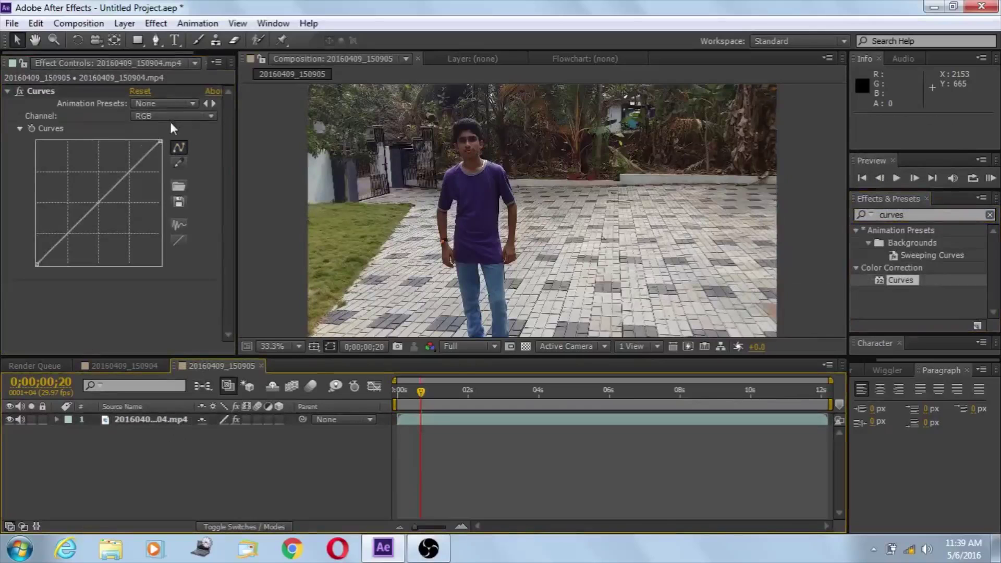
{"action": "left_click_drag", "start_coordinate": [160, 140], "coordinate": [158, 244]}
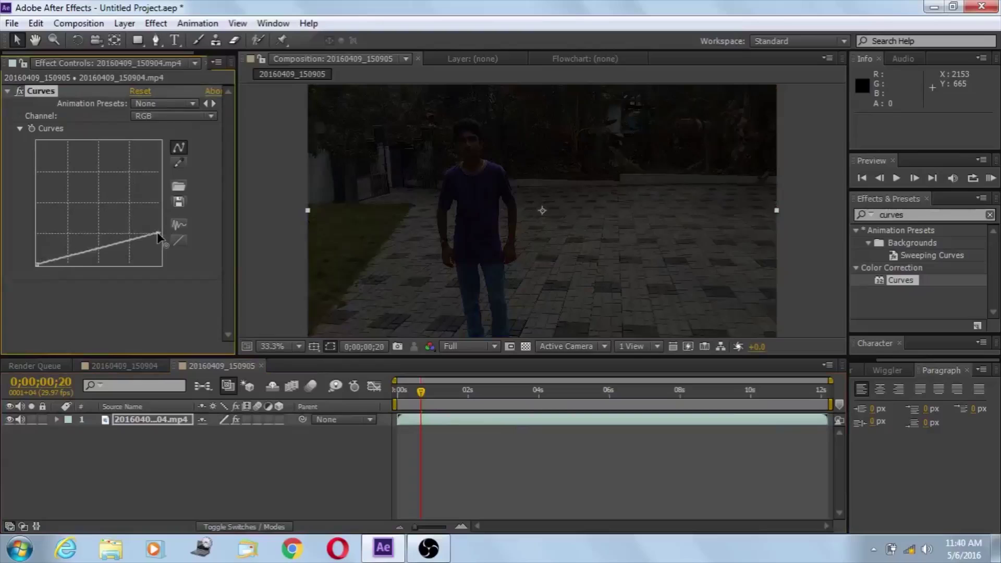
- Lower the Red and Green curves and raise the Blue curve to tint the scene blue
{"action": "left_click", "coordinate": [172, 115]}
{"action": "left_click", "coordinate": [164, 147]}
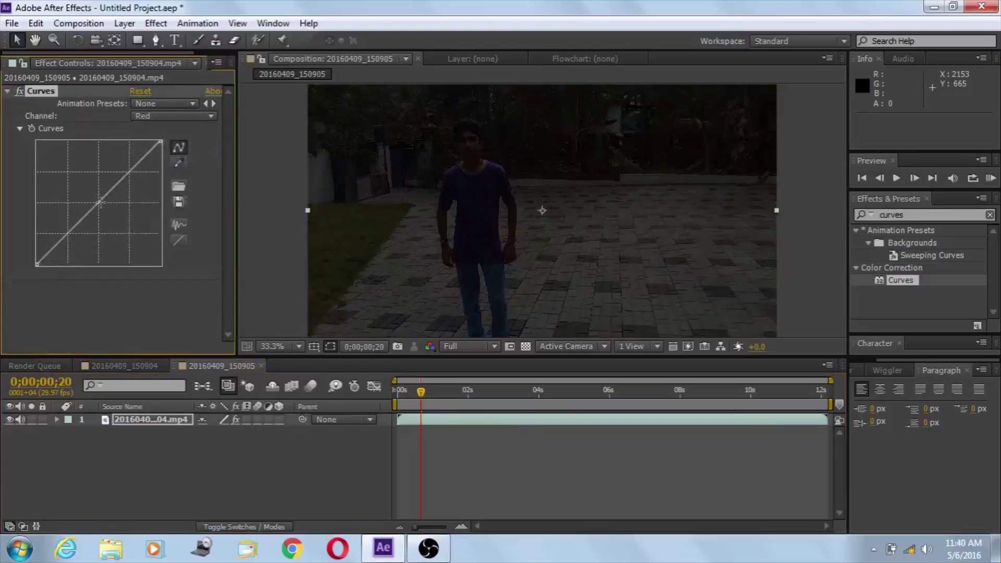
{"action": "left_click_drag", "start_coordinate": [101, 204], "coordinate": [108, 210]}
{"action": "left_click", "coordinate": [192, 115]}
{"action": "left_click", "coordinate": [166, 164]}
{"action": "left_click_drag", "start_coordinate": [96, 203], "coordinate": [109, 212]}
{"action": "left_click", "coordinate": [175, 118]}
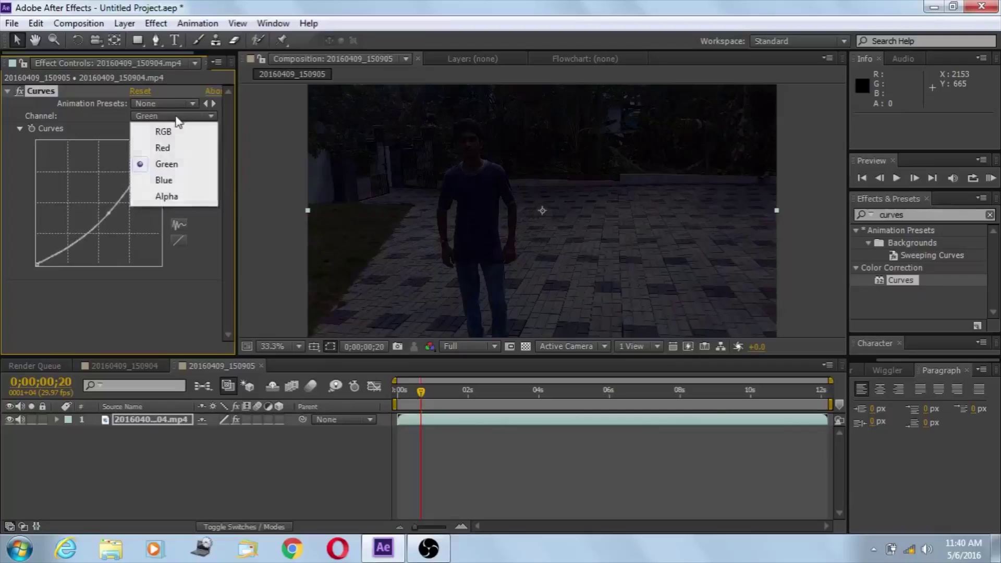
{"action": "left_click", "coordinate": [166, 180]}
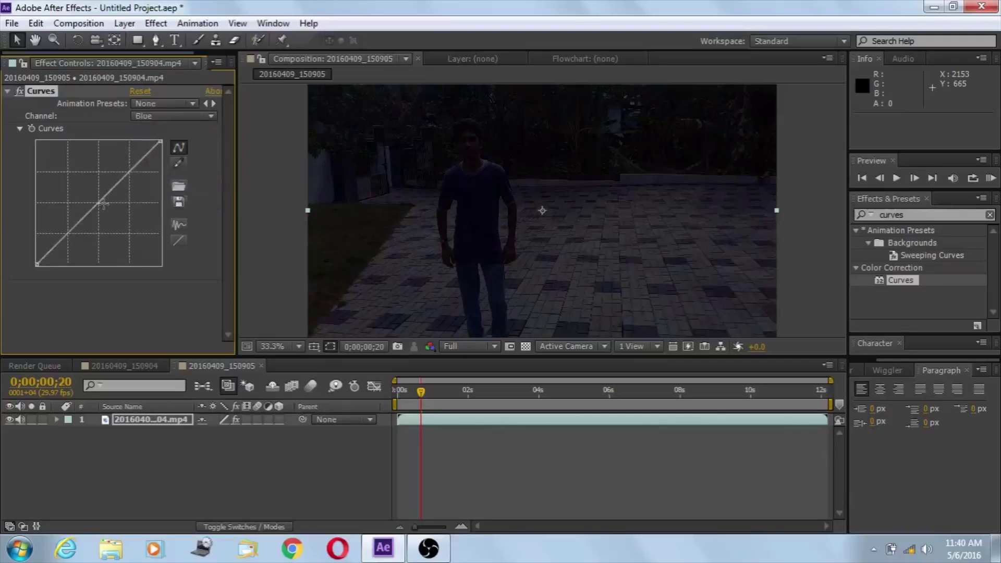
{"action": "left_click_drag", "start_coordinate": [96, 207], "coordinate": [79, 171]}
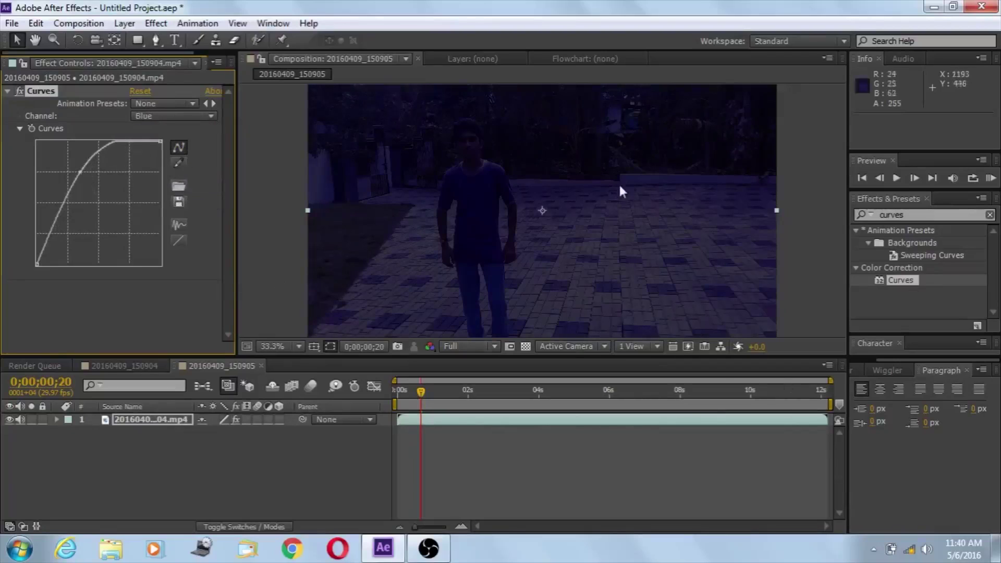
- Refine the curves: red lower, green eased toward neutral, blue boost softened
{"action": "left_click", "coordinate": [179, 118]}
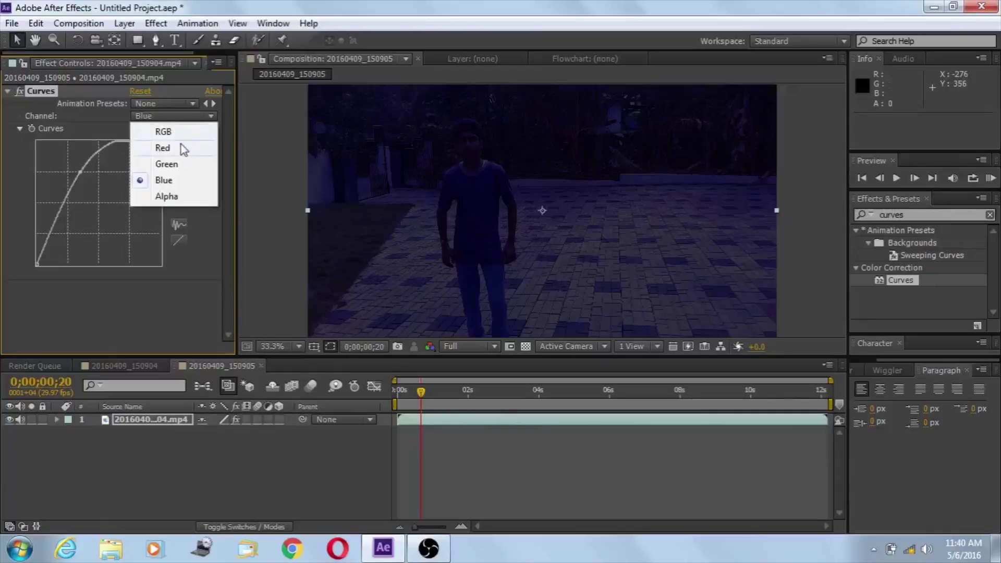
{"action": "left_click", "coordinate": [182, 146]}
{"action": "left_click_drag", "start_coordinate": [112, 210], "coordinate": [117, 224]}
{"action": "left_click", "coordinate": [158, 120]}
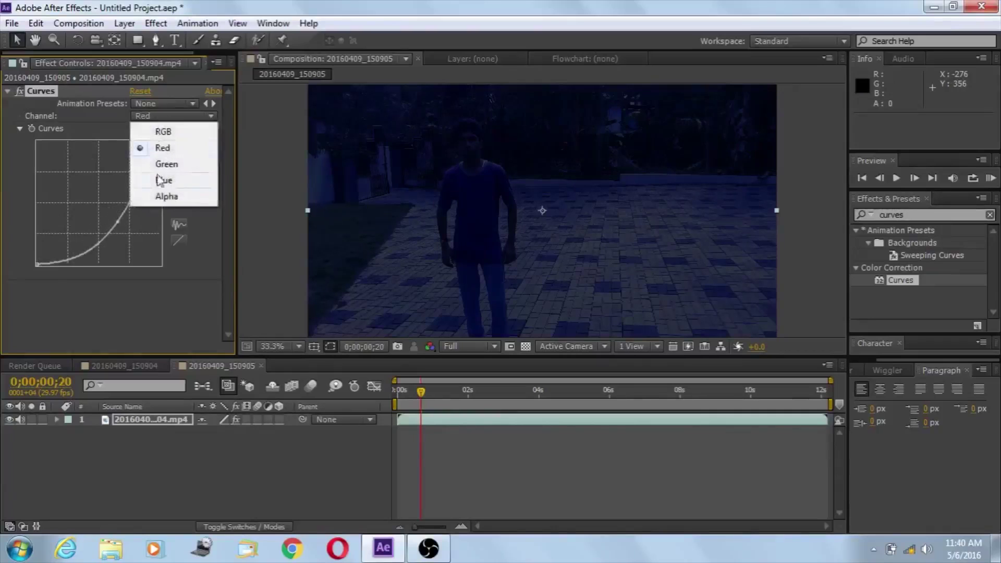
{"action": "left_click", "coordinate": [157, 165]}
{"action": "mouse_move", "coordinate": [109, 213]}
{"action": "left_mouse_down"}
{"action": "mouse_move", "coordinate": [123, 229]}
{"action": "mouse_move", "coordinate": [105, 210]}
{"action": "left_mouse_up"}
{"action": "left_click", "coordinate": [172, 116]}
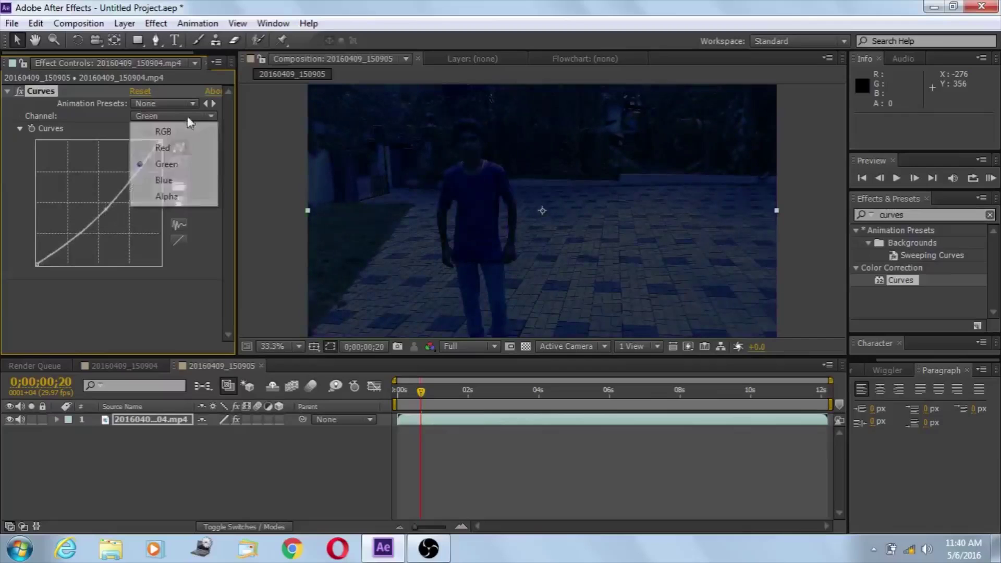
{"action": "left_click", "coordinate": [164, 180]}
{"action": "mouse_move", "coordinate": [80, 172]}
{"action": "left_mouse_down"}
{"action": "mouse_move", "coordinate": [85, 201]}
{"action": "mouse_move", "coordinate": [80, 183]}
{"action": "mouse_move", "coordinate": [116, 219]}
{"action": "mouse_move", "coordinate": [75, 169]}
{"action": "left_mouse_up"}
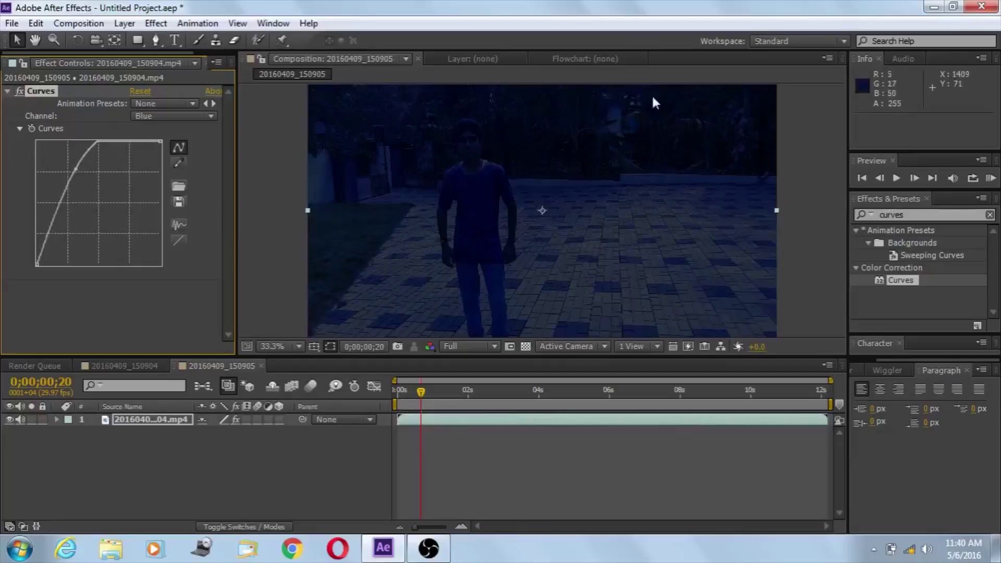
{"action": "left_click", "coordinate": [174, 442]}
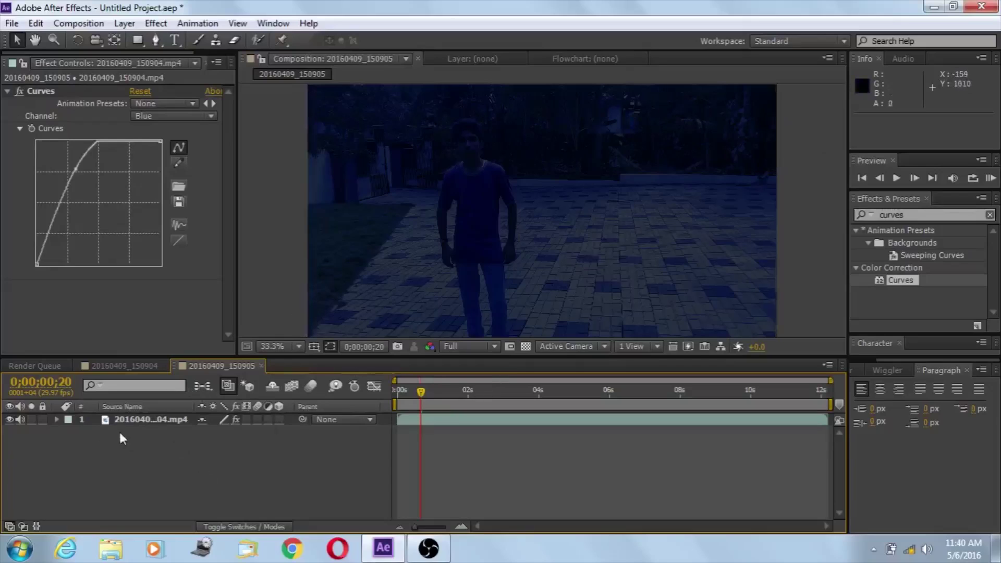
- Duplicate the graded footage layer with Ctrl+D
{"action": "left_click", "coordinate": [157, 418]}
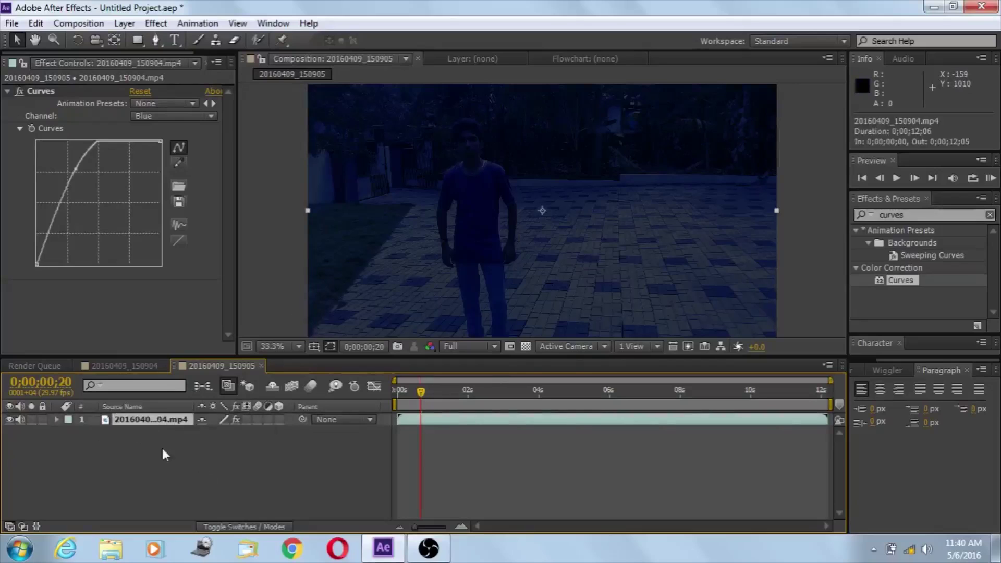
{"action": "left_click", "coordinate": [162, 458]}
{"action": "left_click", "coordinate": [166, 420]}
{"action": "key", "text": "ctrl+d"}
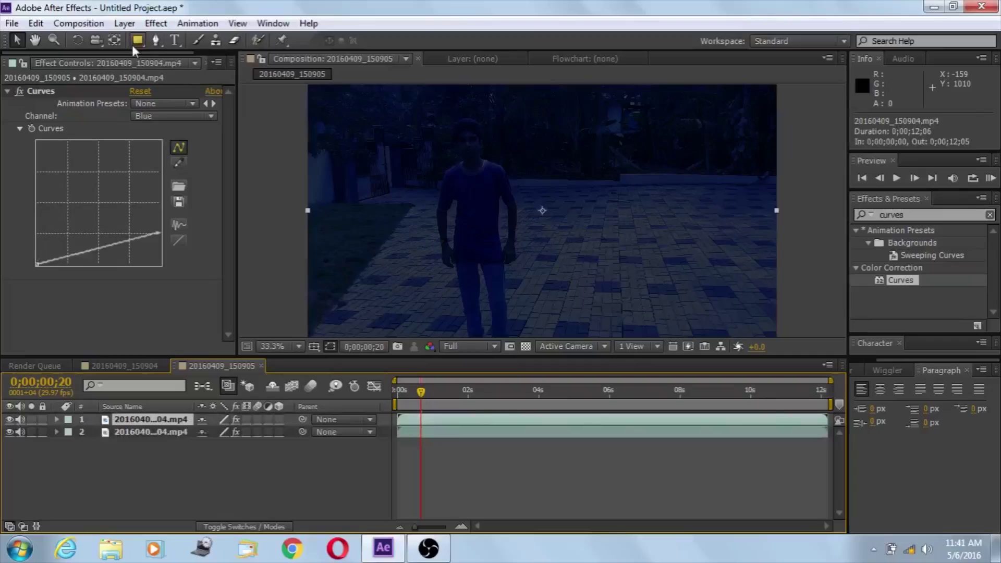
- Draw a closed five-point Mask 1 over the treetops with the Pen tool
{"action": "left_click", "coordinate": [152, 41]}
{"action": "left_click_drag", "start_coordinate": [632, 98], "coordinate": [625, 181]}
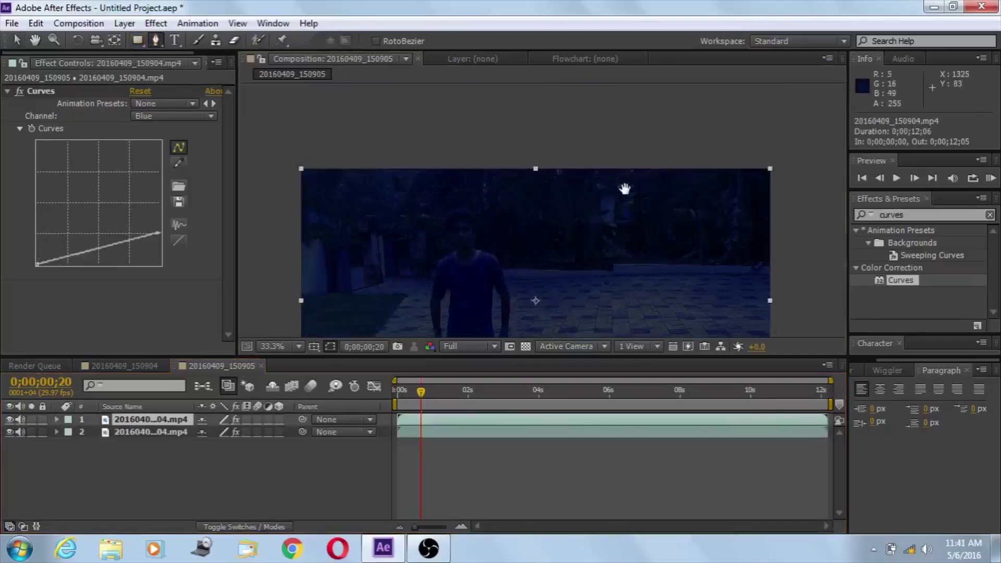
{"action": "left_click", "coordinate": [606, 176]}
{"action": "left_click", "coordinate": [634, 176]}
{"action": "left_click", "coordinate": [651, 190]}
{"action": "left_click", "coordinate": [645, 217]}
{"action": "left_click", "coordinate": [580, 223]}
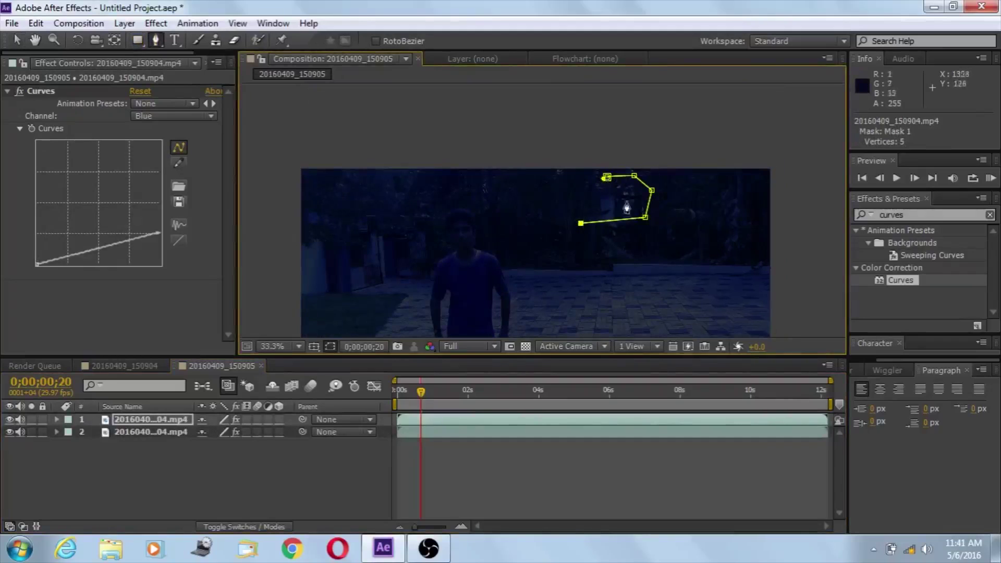
{"action": "left_click", "coordinate": [606, 178]}
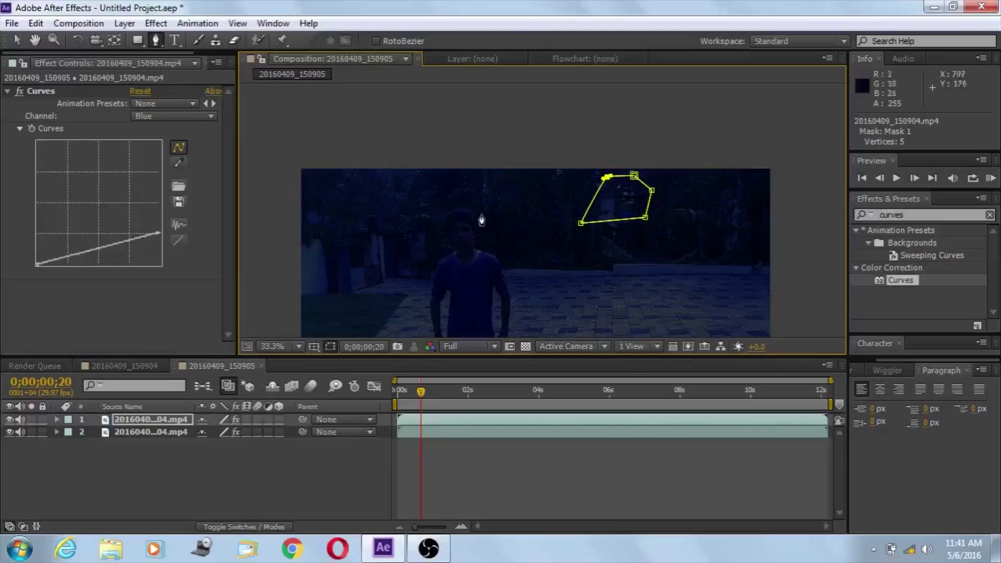
- Draw a closed five-point Mask 2 over the left trees, then return to frame 0;00;00;16
{"action": "left_click", "coordinate": [443, 188]}
{"action": "left_click", "coordinate": [477, 210]}
{"action": "left_click", "coordinate": [502, 187]}
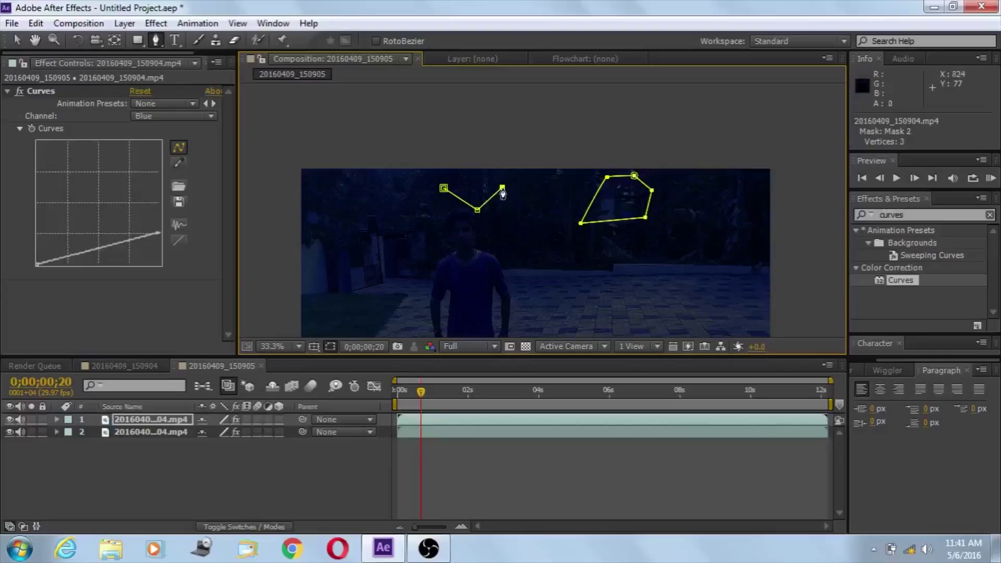
{"action": "left_click", "coordinate": [476, 178]}
{"action": "left_click", "coordinate": [436, 183]}
{"action": "left_click", "coordinate": [443, 188]}
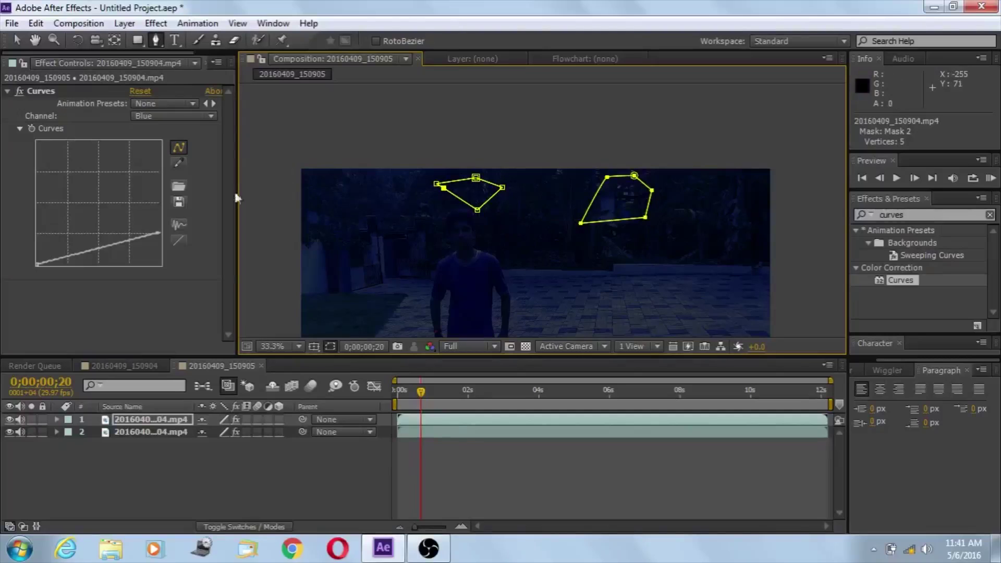
{"action": "left_click", "coordinate": [416, 391]}
{"action": "scroll", "coordinate": [469, 312], "scroll_direction": "down", "scroll_amount": 3}
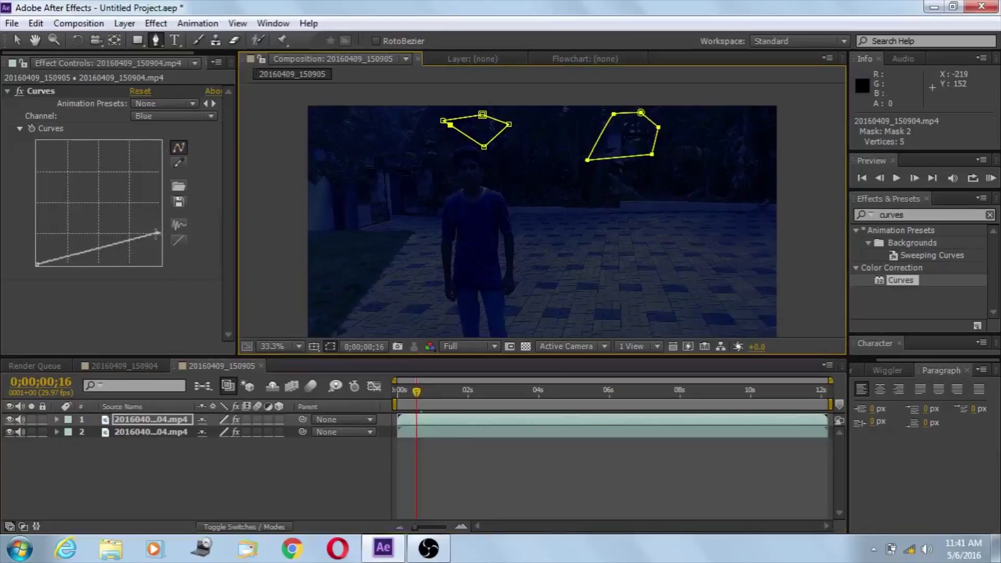
- Lower the RGB curve's top end on the masked copy, deleting an accidental Curves 2 duplicate
{"action": "left_click", "coordinate": [191, 120]}
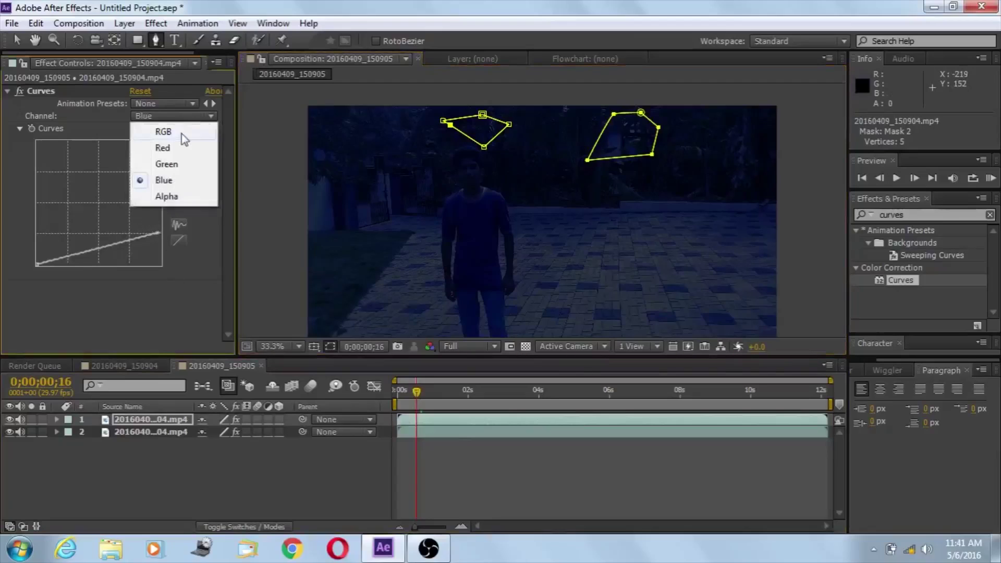
{"action": "left_click", "coordinate": [182, 133]}
{"action": "left_click_drag", "start_coordinate": [154, 233], "coordinate": [160, 252]}
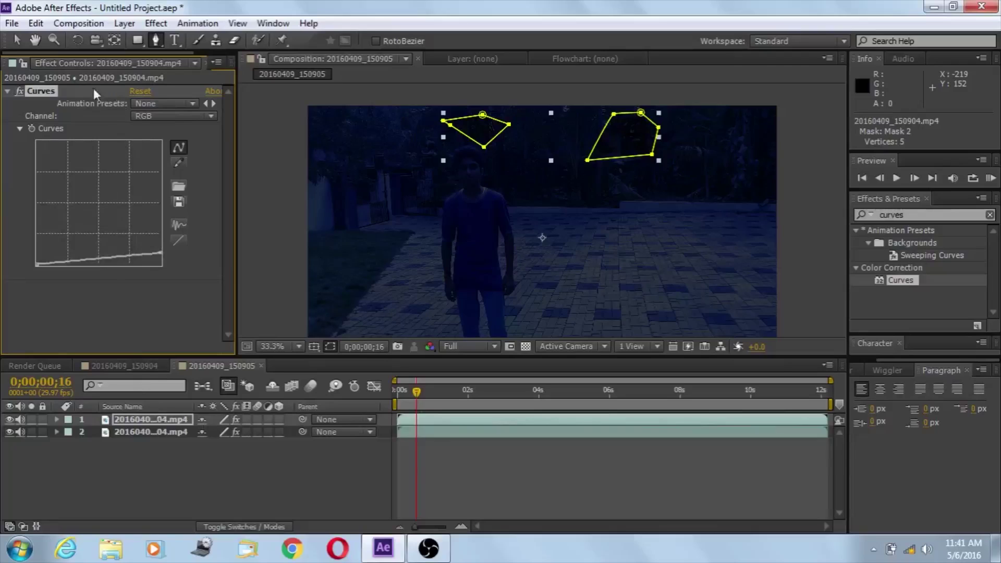
{"action": "key", "text": "ctrl+d"}
{"action": "left_click", "coordinate": [152, 466]}
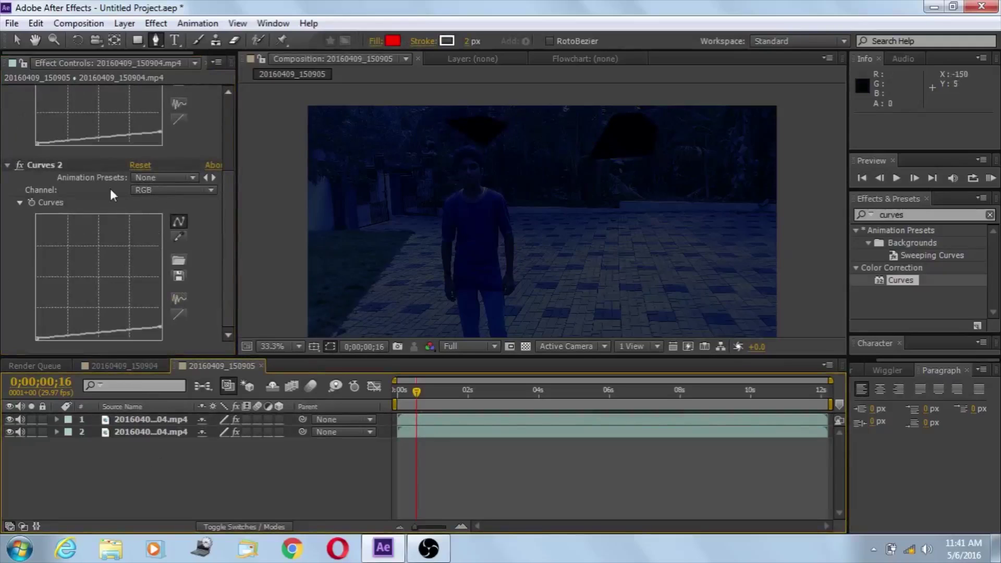
{"action": "left_click", "coordinate": [92, 164]}
{"action": "key", "text": "Delete"}
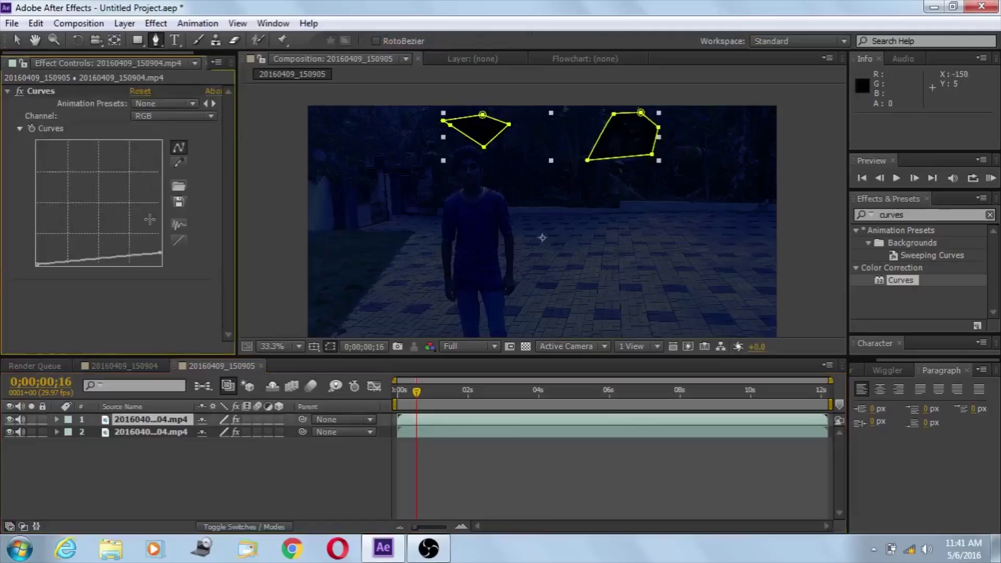
- Bend the Red curve, bow the Green curve down, and steepen the Blue curve
{"action": "left_click", "coordinate": [158, 118]}
{"action": "left_click", "coordinate": [158, 145]}
{"action": "mouse_move", "coordinate": [121, 225]}
{"action": "left_mouse_down"}
{"action": "mouse_move", "coordinate": [104, 214]}
{"action": "mouse_move", "coordinate": [123, 227]}
{"action": "left_mouse_up"}
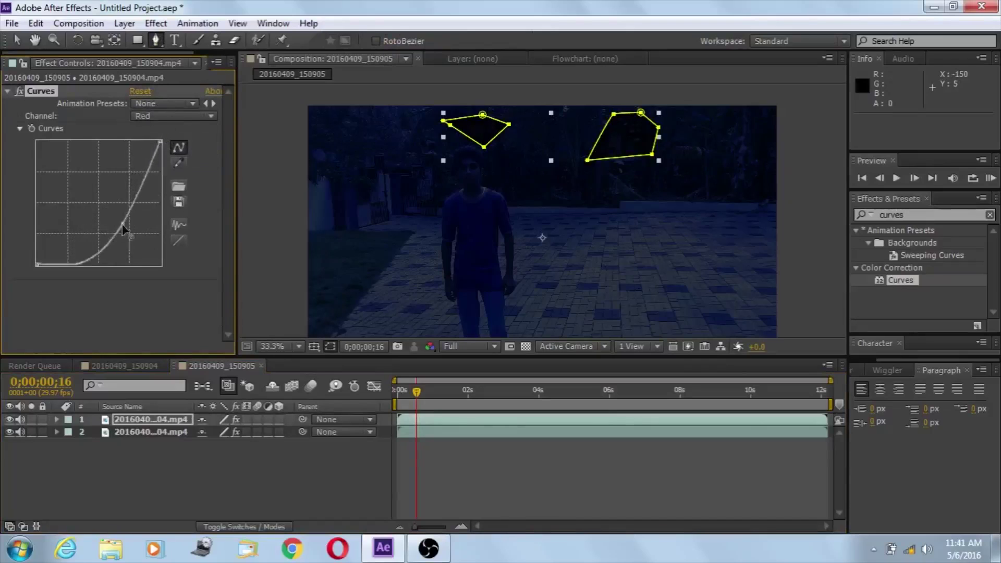
{"action": "left_click", "coordinate": [158, 115]}
{"action": "left_click", "coordinate": [159, 165]}
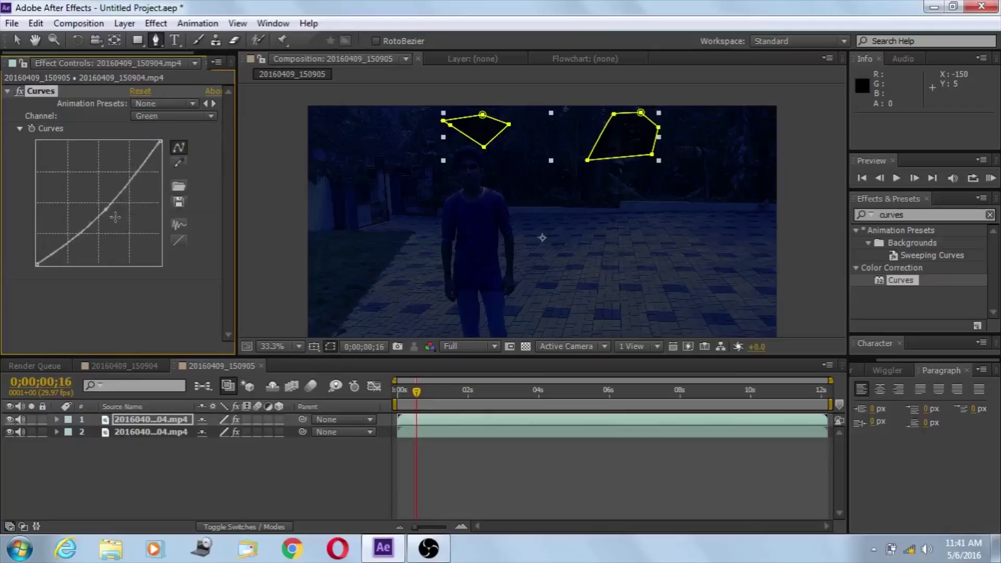
{"action": "mouse_move", "coordinate": [117, 216]}
{"action": "left_mouse_down"}
{"action": "mouse_move", "coordinate": [102, 213]}
{"action": "mouse_move", "coordinate": [112, 215]}
{"action": "left_mouse_up"}
{"action": "left_click", "coordinate": [172, 116]}
{"action": "left_click", "coordinate": [164, 130]}
{"action": "left_click", "coordinate": [170, 115]}
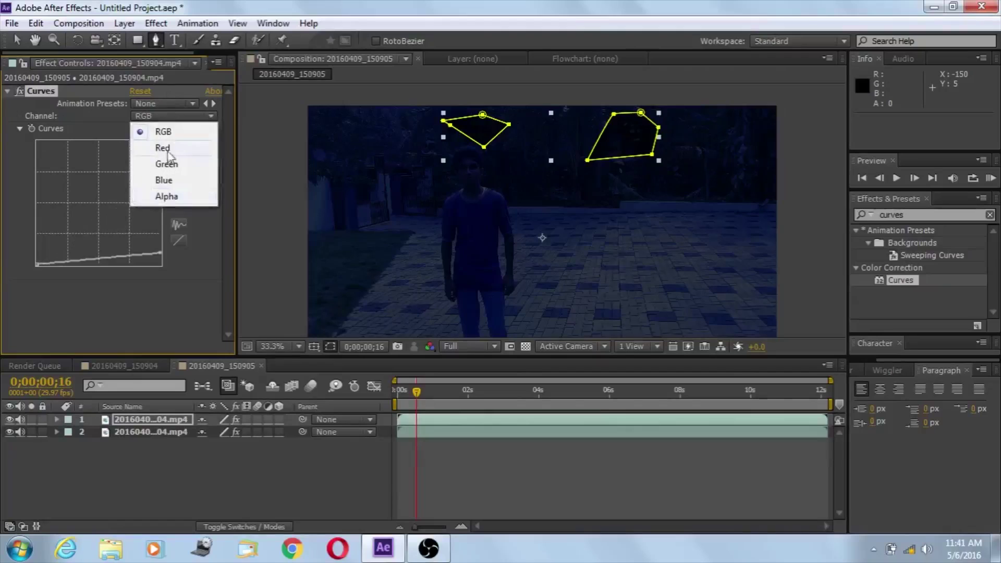
{"action": "left_click", "coordinate": [172, 183]}
{"action": "left_click_drag", "start_coordinate": [77, 176], "coordinate": [63, 177]}
{"action": "left_click", "coordinate": [136, 480]}
{"action": "left_click", "coordinate": [146, 419]}
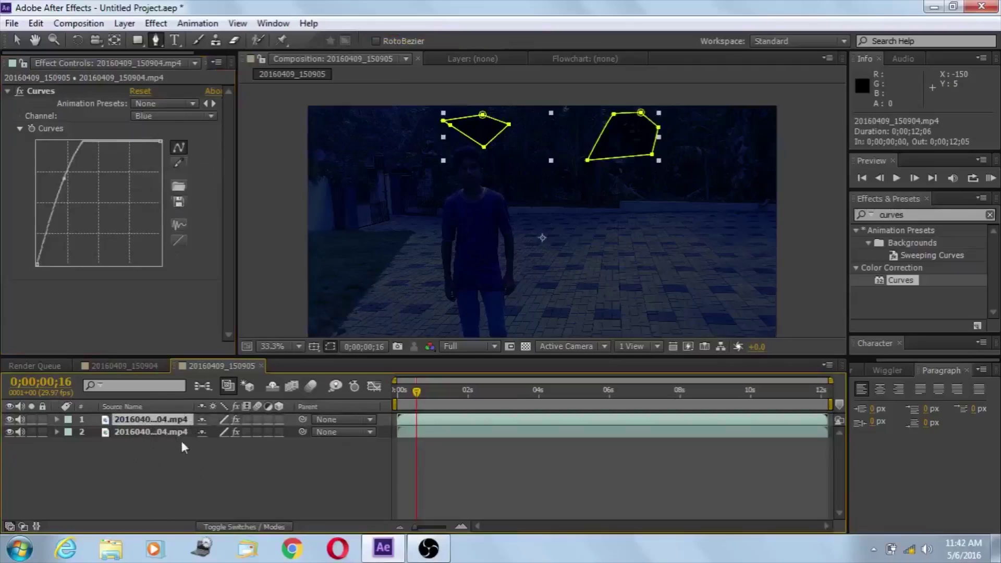
- Set Mask Feather to 100 pixels on both Mask 1 and Mask 2
{"action": "key", "text": "f"}
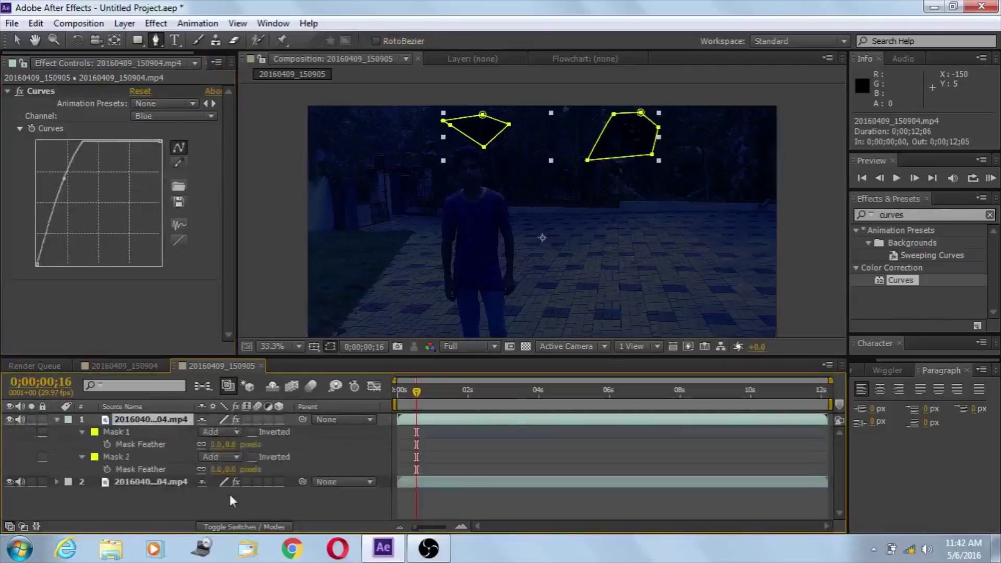
{"action": "left_click", "coordinate": [123, 434]}
{"action": "left_click", "coordinate": [129, 455], "text": "shift"}
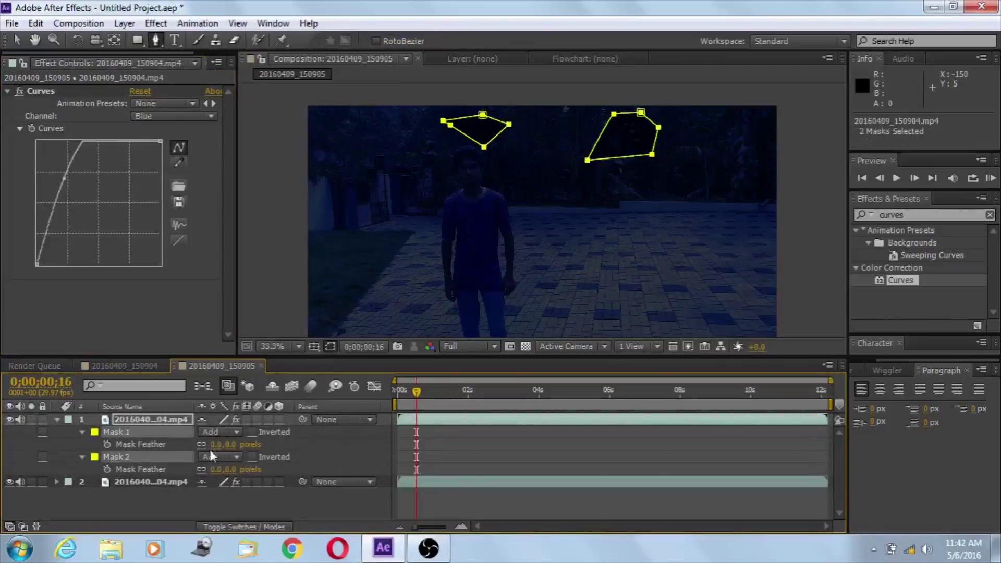
{"action": "left_click_drag", "start_coordinate": [215, 444], "coordinate": [288, 452]}
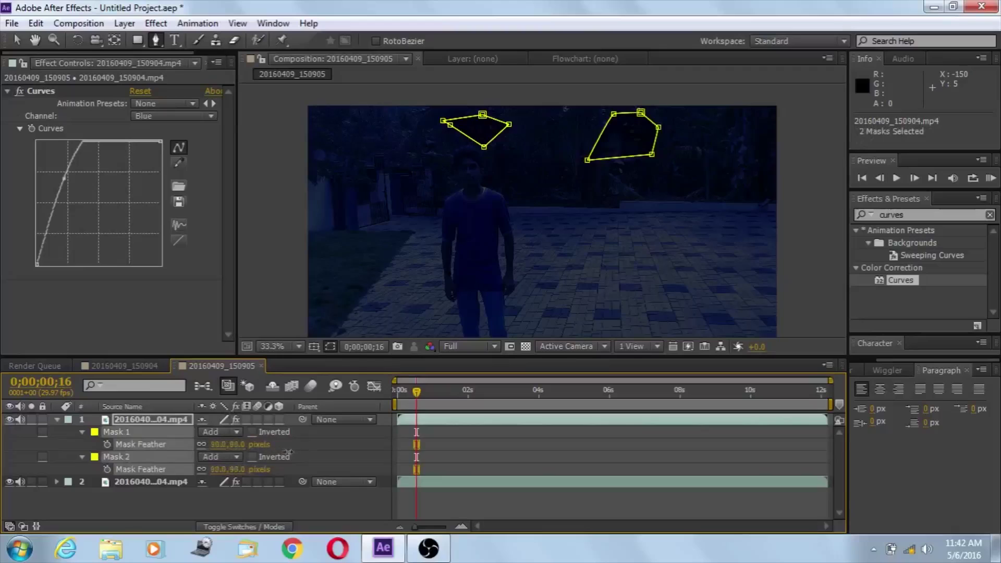
{"action": "left_click", "coordinate": [216, 445]}
{"action": "type", "text": "100"}
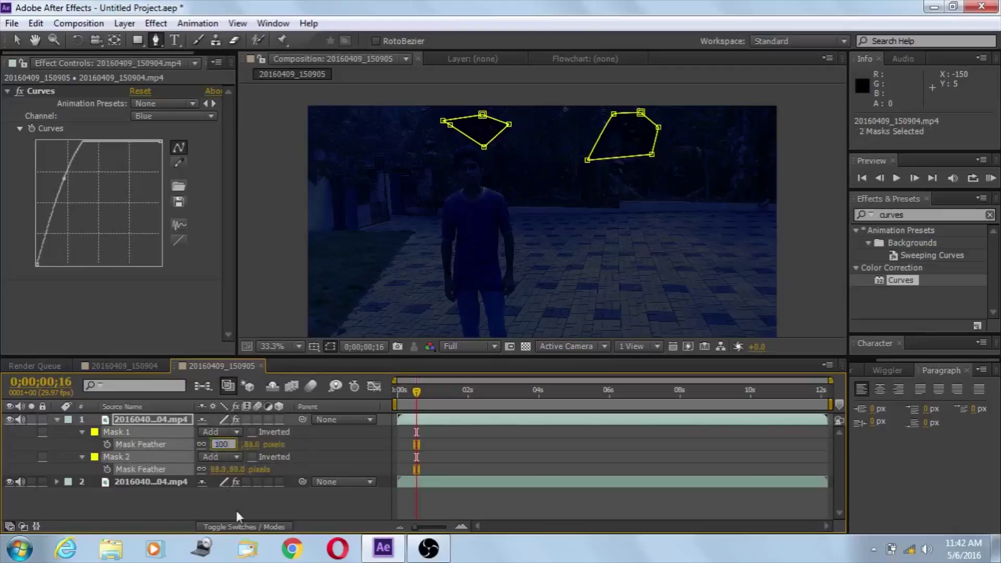
{"action": "left_click", "coordinate": [281, 507]}
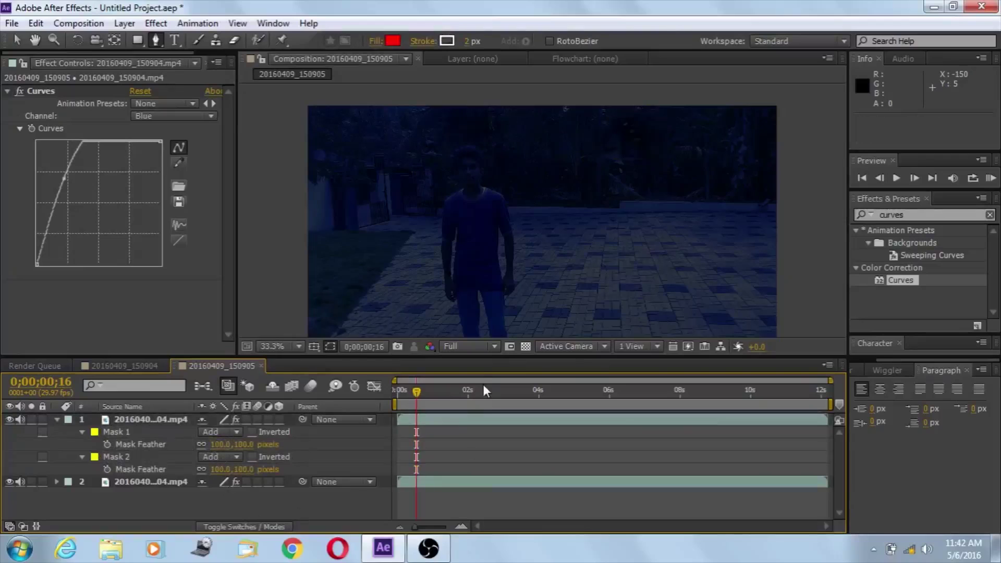